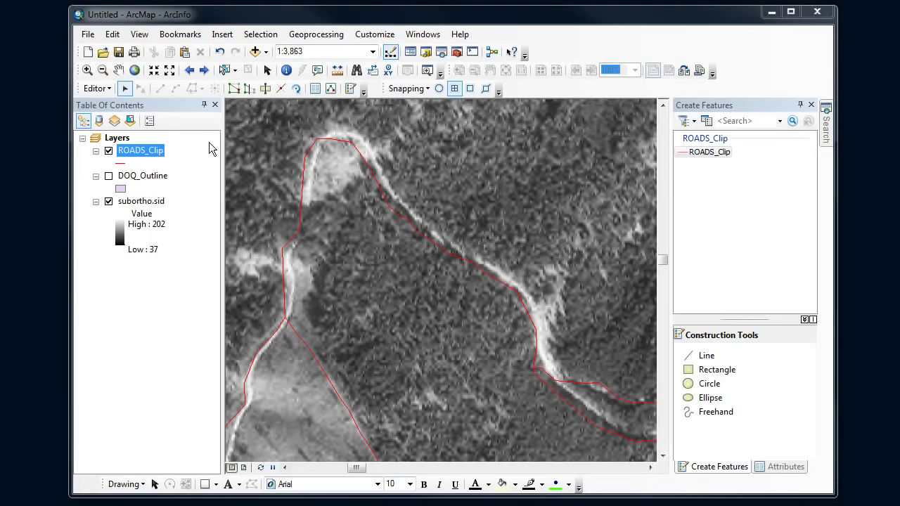
# Step: Test selecting the looping ROADS_Clip road with the Edit Tool, then clear the selection
pyautogui.click(106, 89)
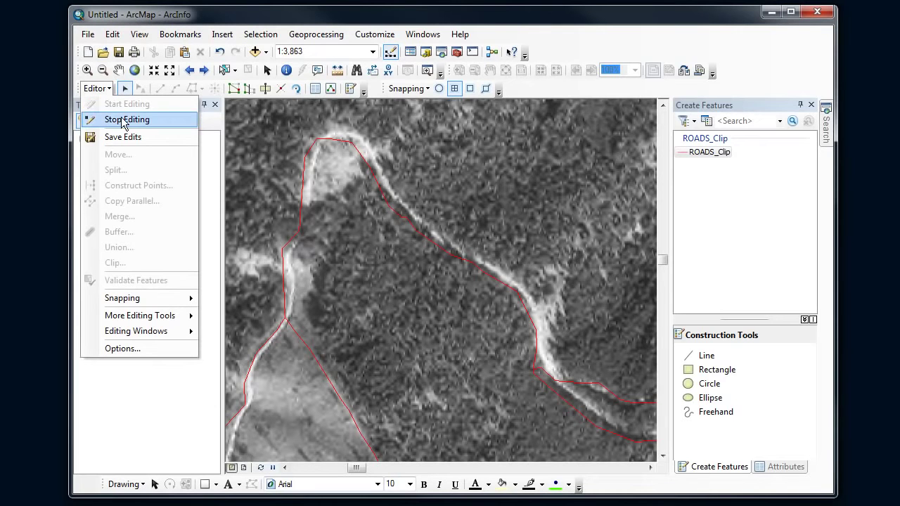
pyautogui.click(115, 94)
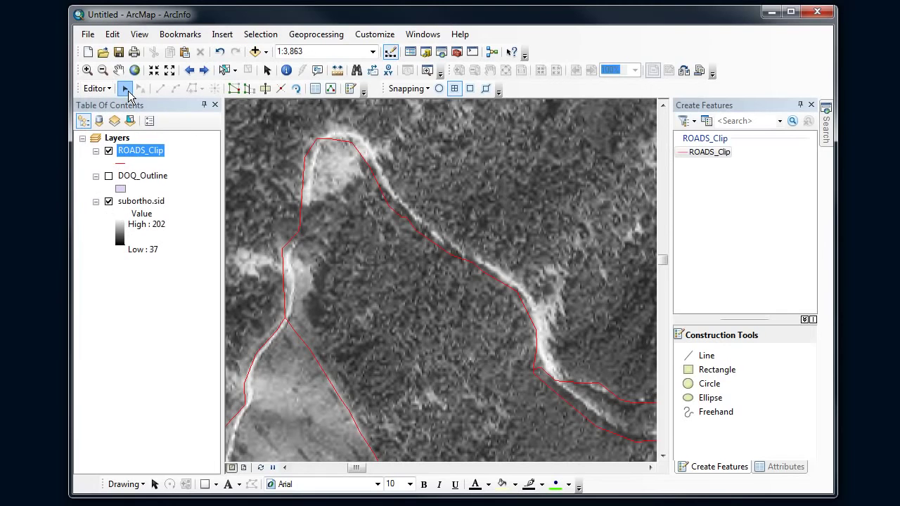
pyautogui.click(126, 90)
pyautogui.click(304, 188)
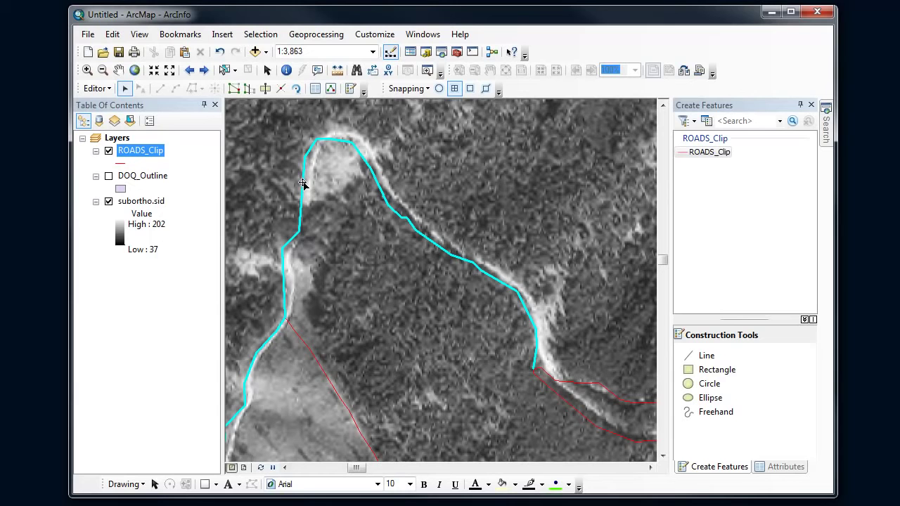
pyautogui.click(385, 203)
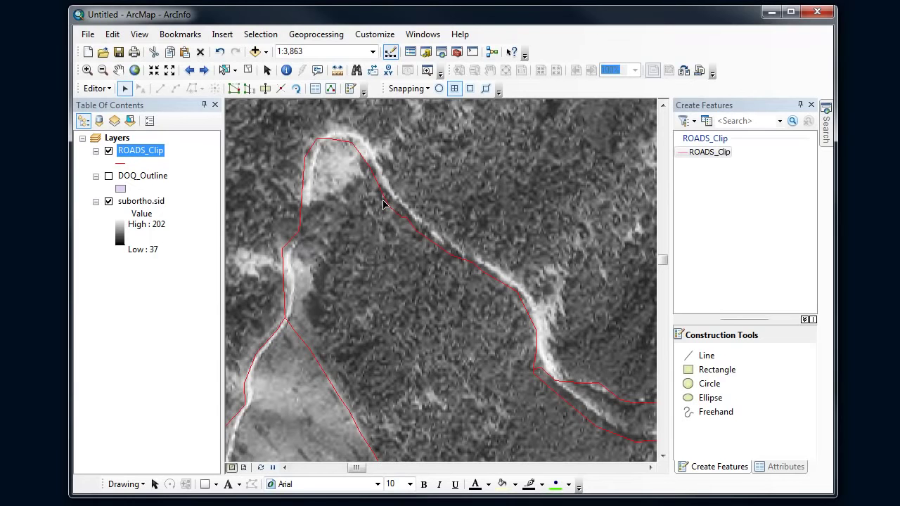
# Step: Zoom in on the road junction and show the vertices of the road north of it
pyautogui.doubleClick(386, 205)
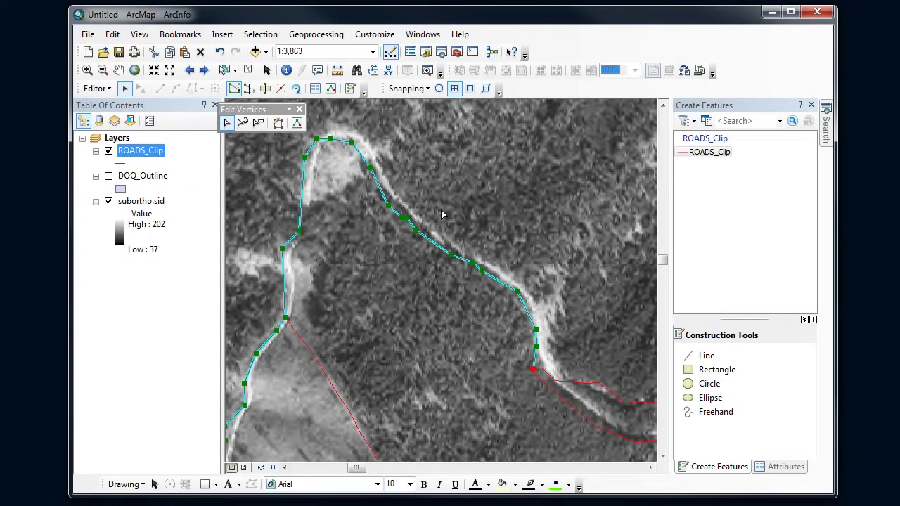
pyautogui.click(87, 69)
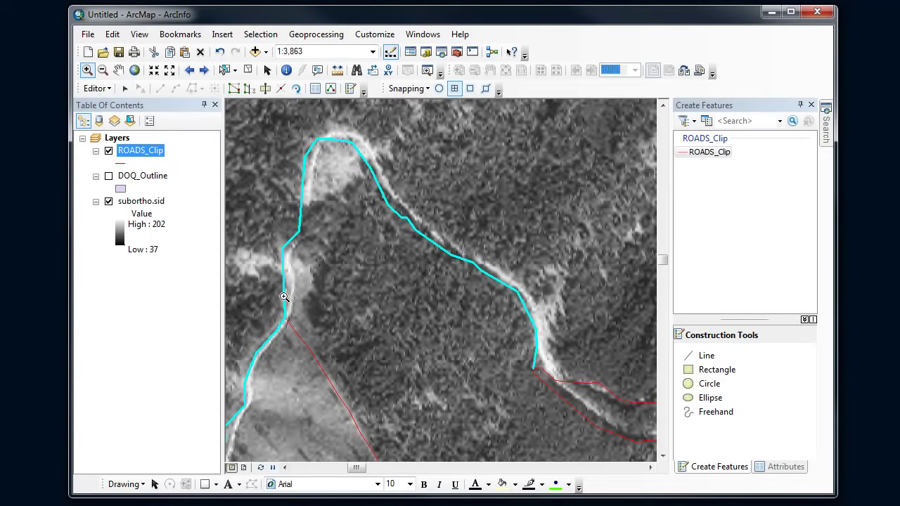
pyautogui.moveTo(256, 278); pyautogui.dragTo(324, 325)
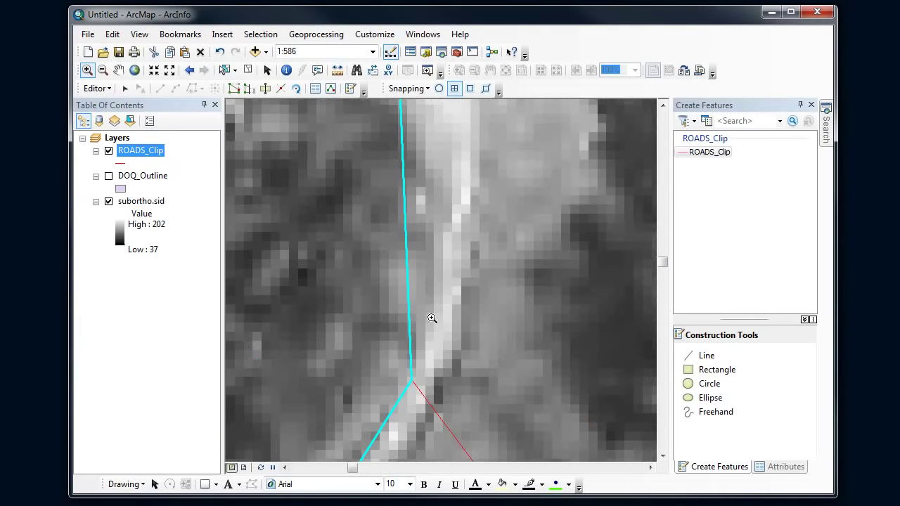
pyautogui.click(188, 71)
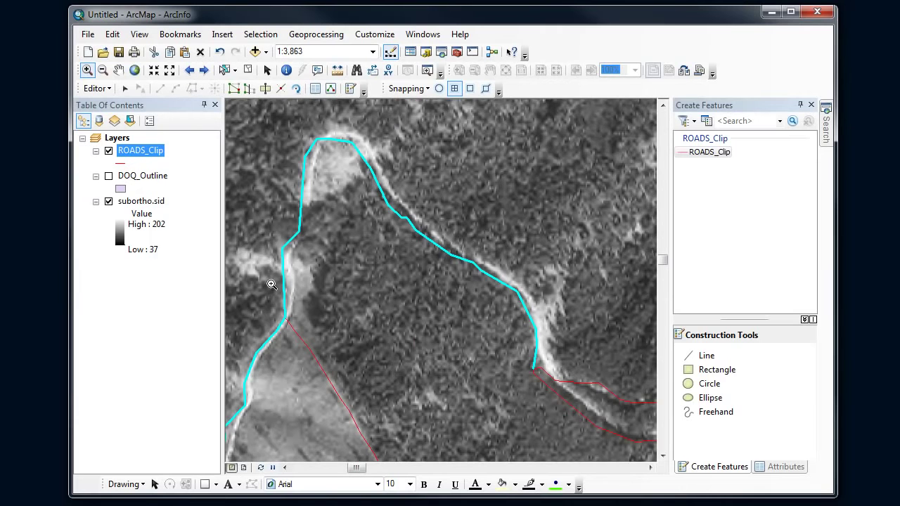
pyautogui.moveTo(242, 230); pyautogui.dragTo(372, 343)
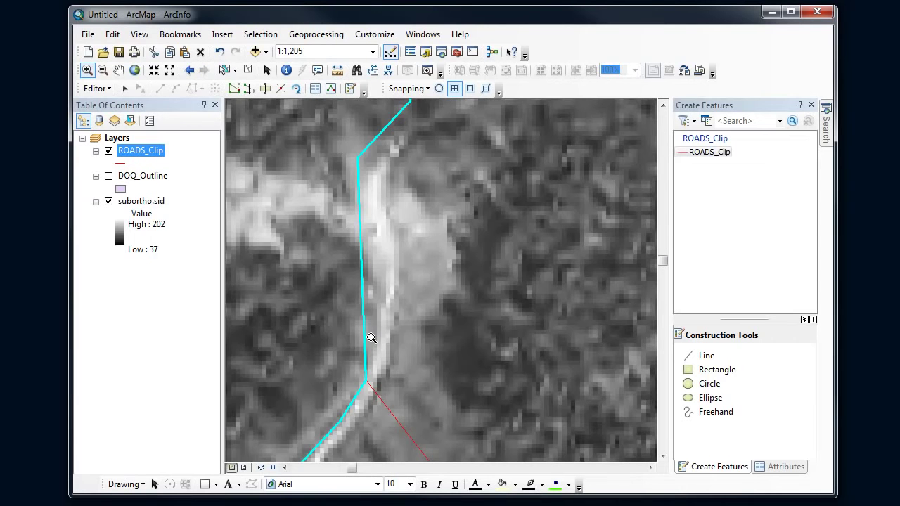
pyautogui.click(124, 90)
pyautogui.doubleClick(364, 343)
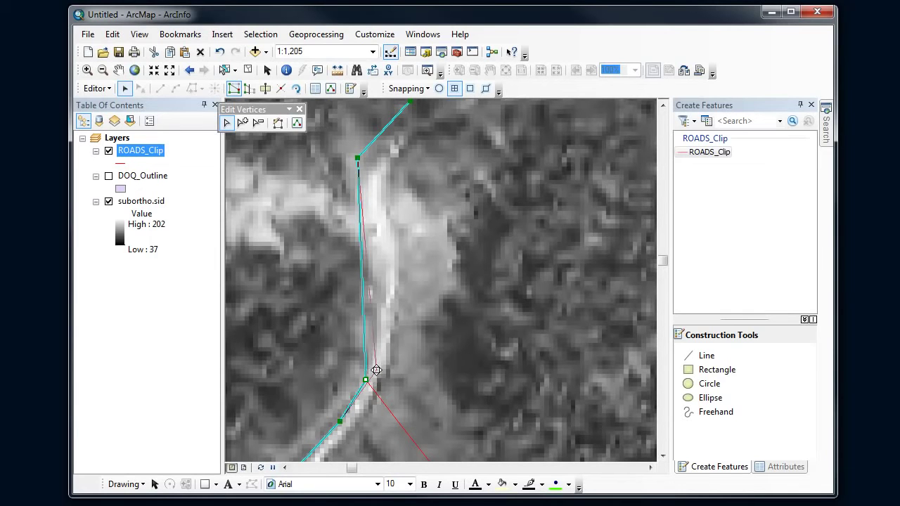
# Step: Move two vertices and insert two more so the line follows the pale road track
pyautogui.moveTo(366, 381); pyautogui.dragTo(376, 370)
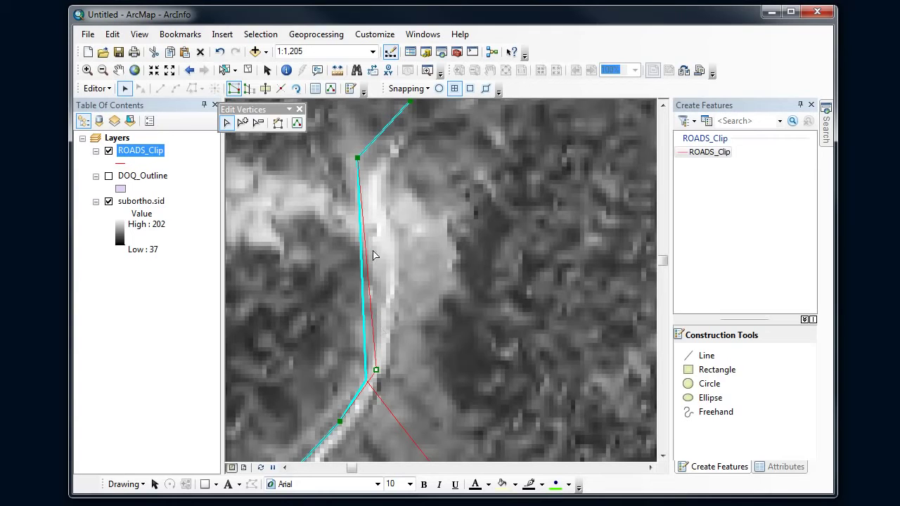
pyautogui.moveTo(357, 157); pyautogui.dragTo(376, 176)
pyautogui.rightClick(378, 265)
pyautogui.click(383, 286)
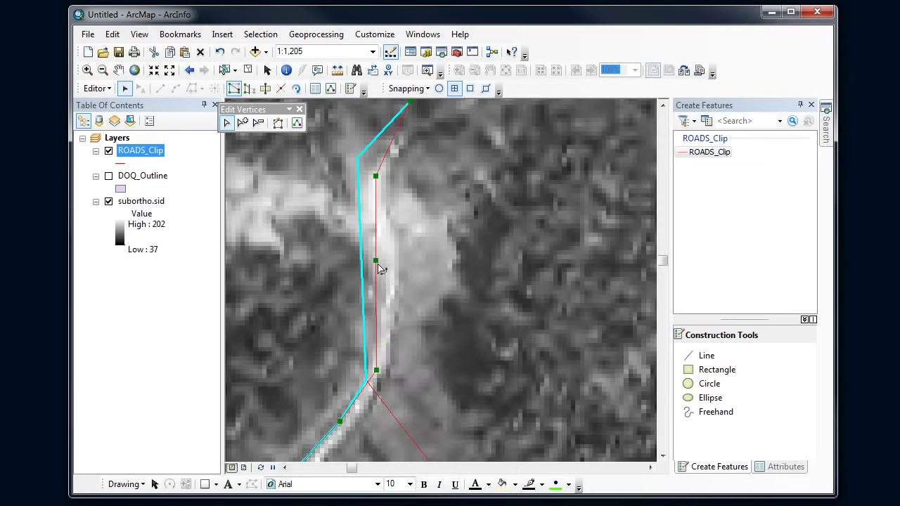
pyautogui.moveTo(376, 259); pyautogui.dragTo(391, 258)
pyautogui.rightClick(384, 314)
pyautogui.click(398, 335)
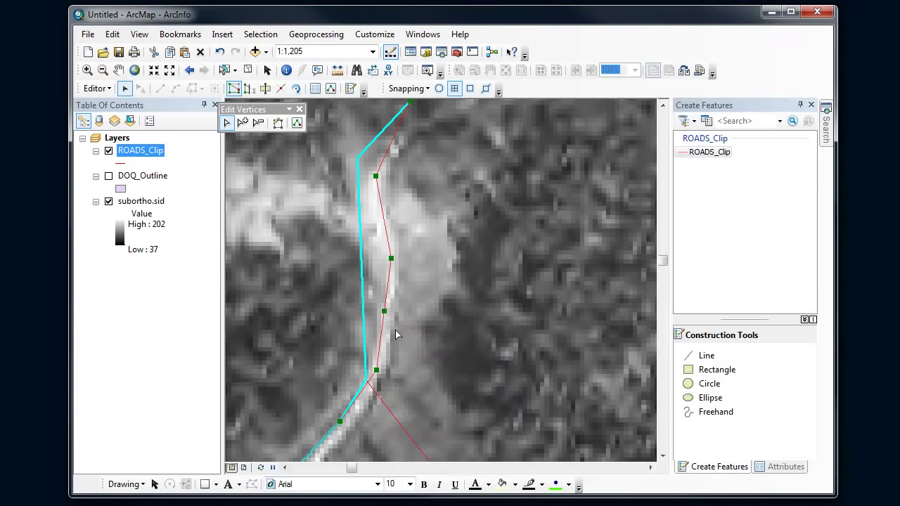
pyautogui.moveTo(385, 313); pyautogui.dragTo(382, 315)
# Step: Pan north, nudge the western road's bend vertex onto the pale track, then pan to the hairpin
pyautogui.click(118, 70)
pyautogui.moveTo(426, 135)
pyautogui.mouseDown()
pyautogui.moveTo(436, 195)
pyautogui.moveTo(393, 298)
pyautogui.mouseUp()
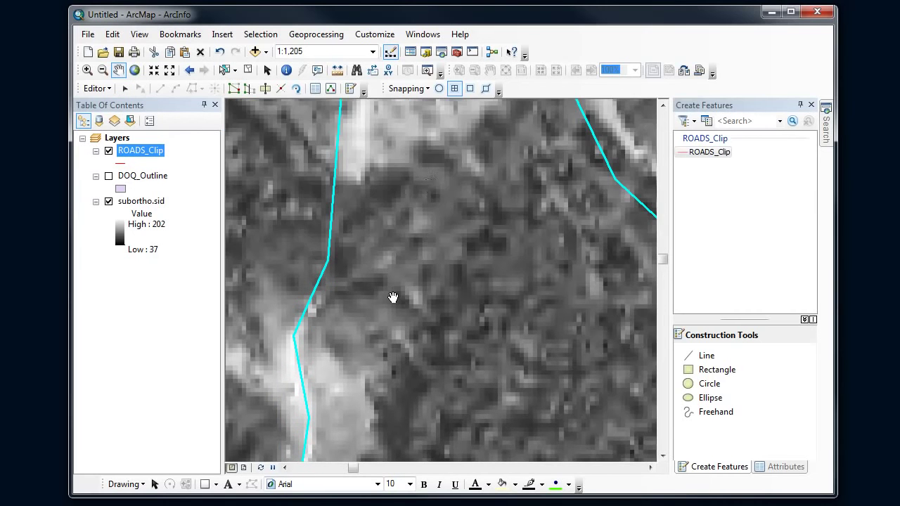
pyautogui.moveTo(430, 184); pyautogui.dragTo(449, 223)
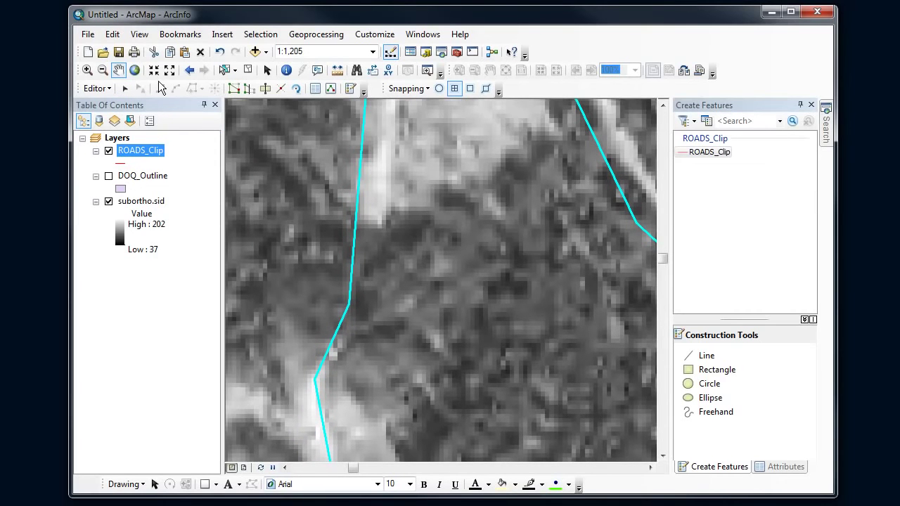
pyautogui.click(125, 88)
pyautogui.doubleClick(356, 218)
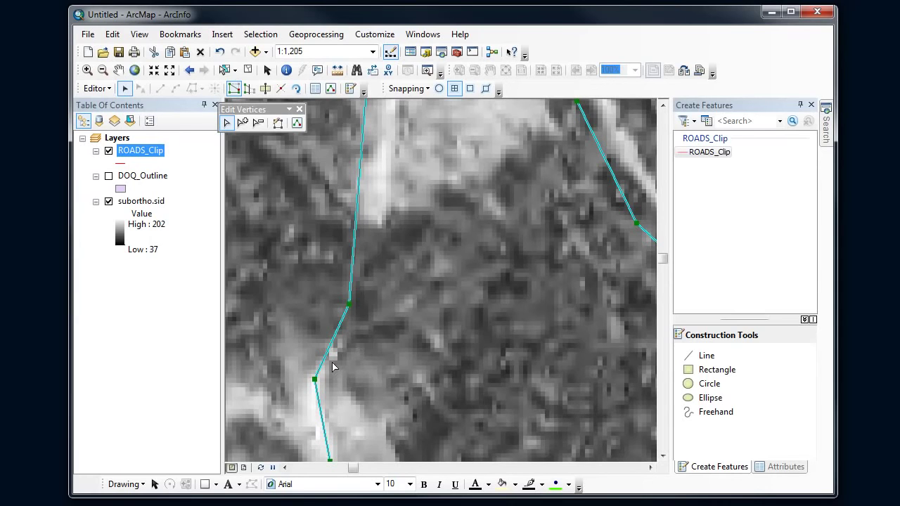
pyautogui.moveTo(350, 303); pyautogui.dragTo(352, 308)
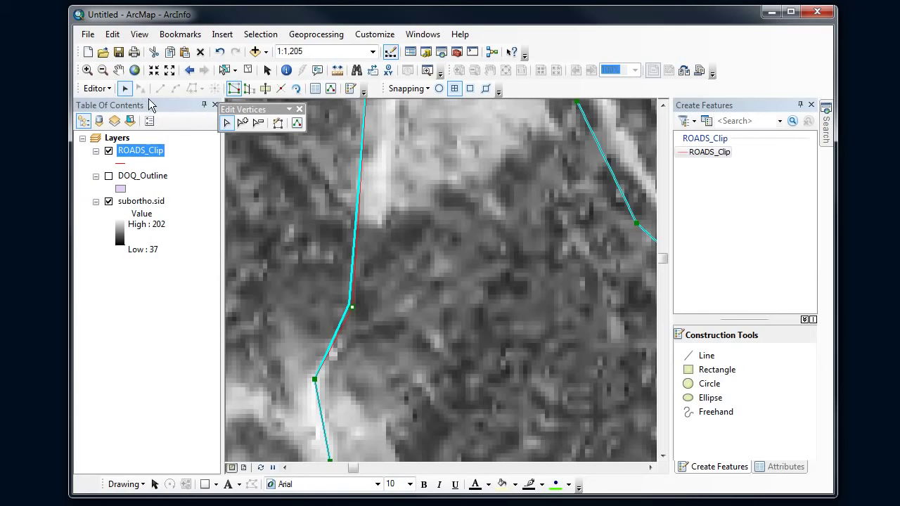
pyautogui.click(118, 69)
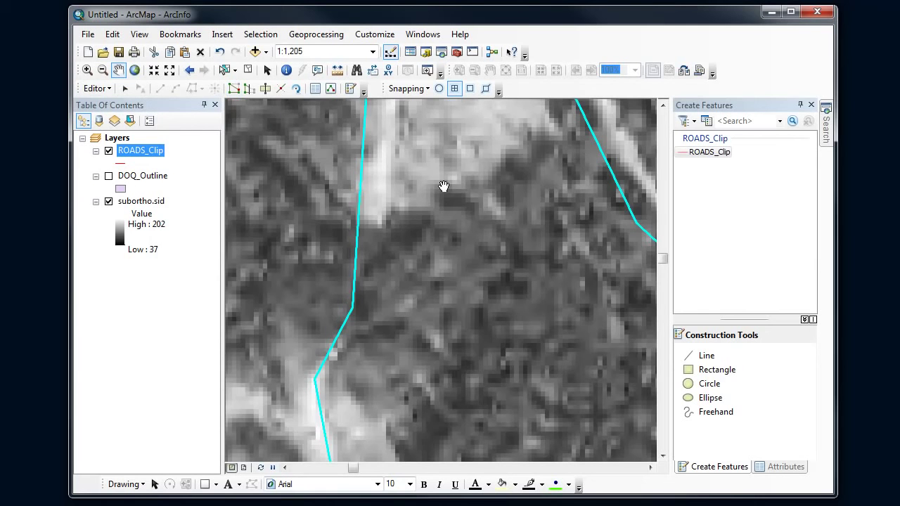
pyautogui.moveTo(505, 160)
pyautogui.mouseDown()
pyautogui.moveTo(481, 312)
pyautogui.moveTo(472, 280)
pyautogui.moveTo(446, 295)
pyautogui.mouseUp()
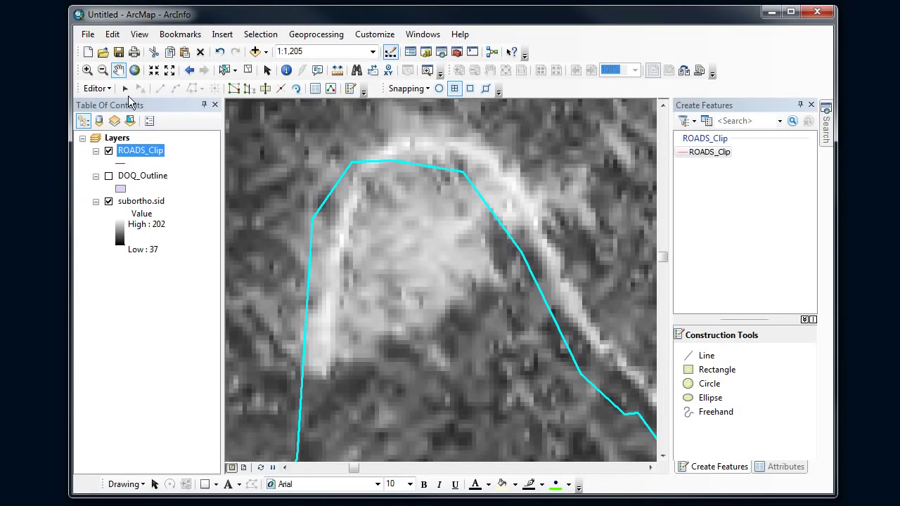
# Step: Insert two vertices on the hairpin's western side and drag them onto the pale road
pyautogui.doubleClick(308, 294)
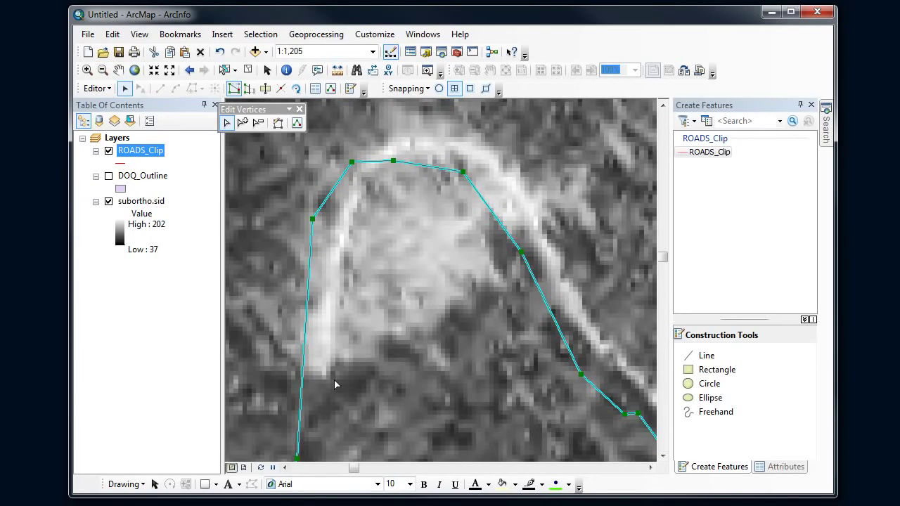
pyautogui.rightClick(303, 370)
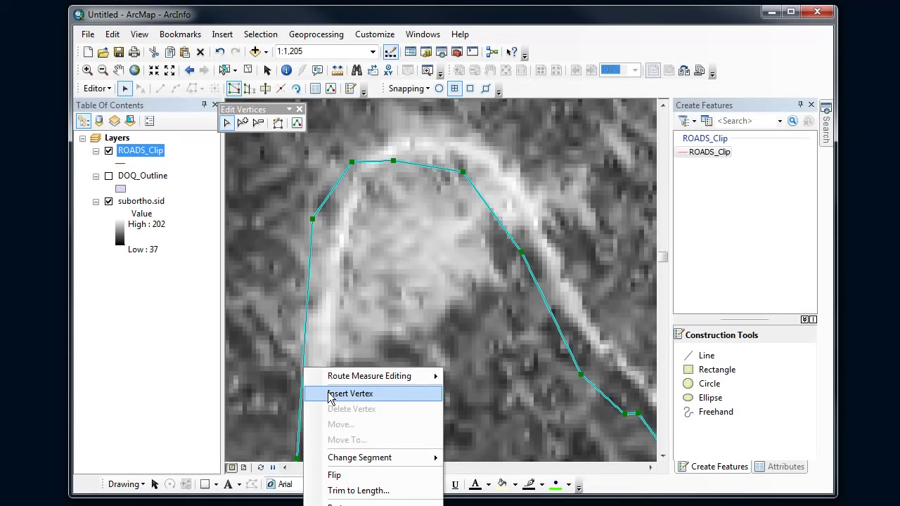
pyautogui.click(330, 392)
pyautogui.moveTo(303, 368); pyautogui.dragTo(325, 367)
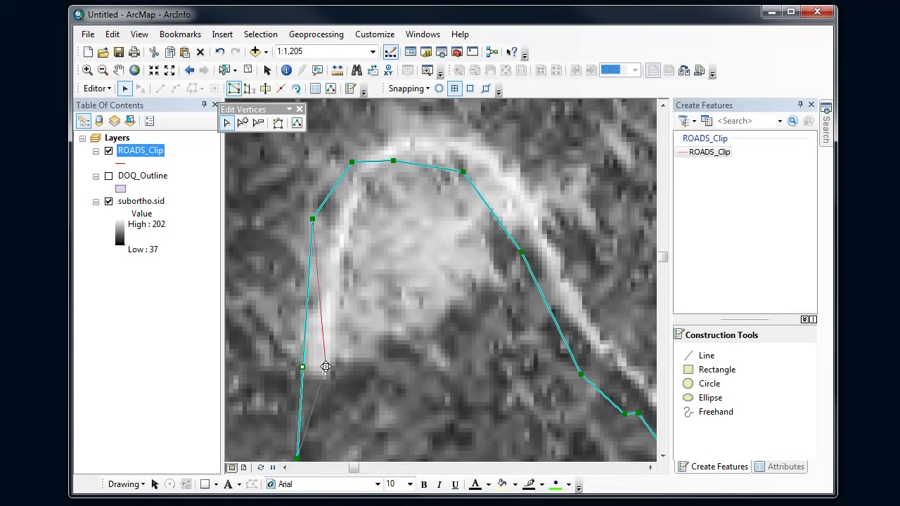
pyautogui.rightClick(320, 299)
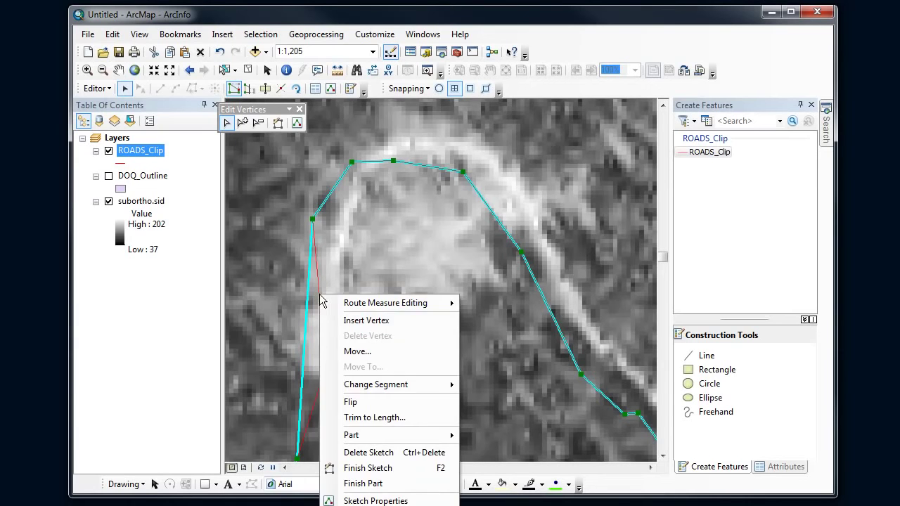
pyautogui.click(345, 321)
pyautogui.moveTo(319, 295); pyautogui.dragTo(332, 295)
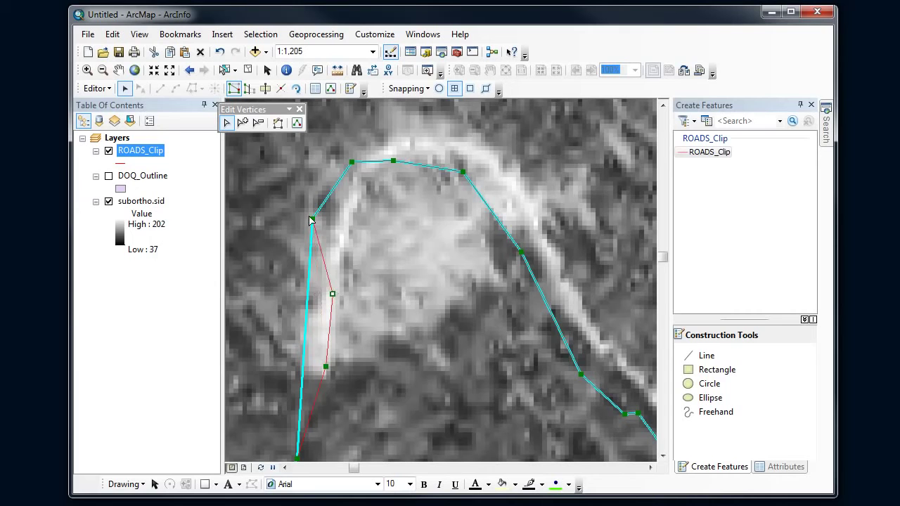
# Step: Move the upper, top and eastern vertices onto the bright road curve
pyautogui.moveTo(313, 219)
pyautogui.mouseDown()
pyautogui.moveTo(352, 162)
pyautogui.moveTo(358, 178)
pyautogui.moveTo(396, 147)
pyautogui.mouseUp()
pyautogui.click(393, 161)
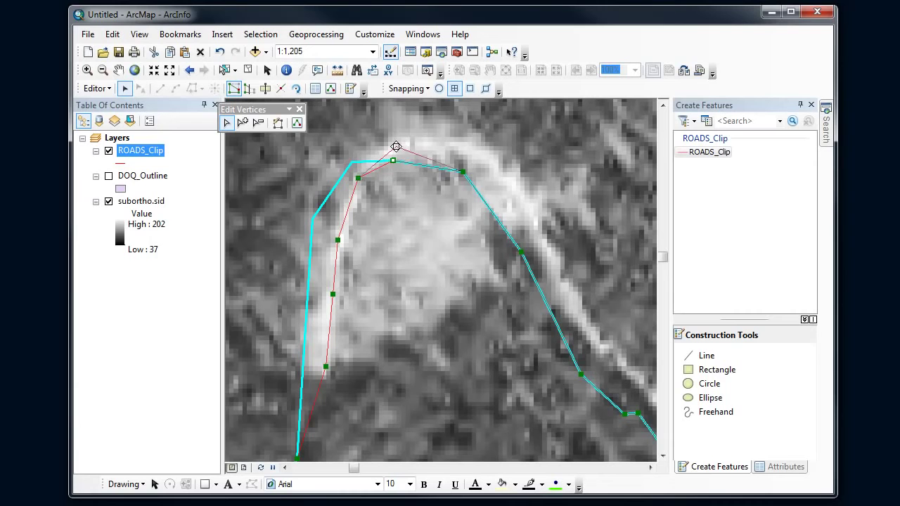
pyautogui.click(462, 172)
pyautogui.moveTo(458, 146); pyautogui.dragTo(458, 145)
pyautogui.click(521, 251)
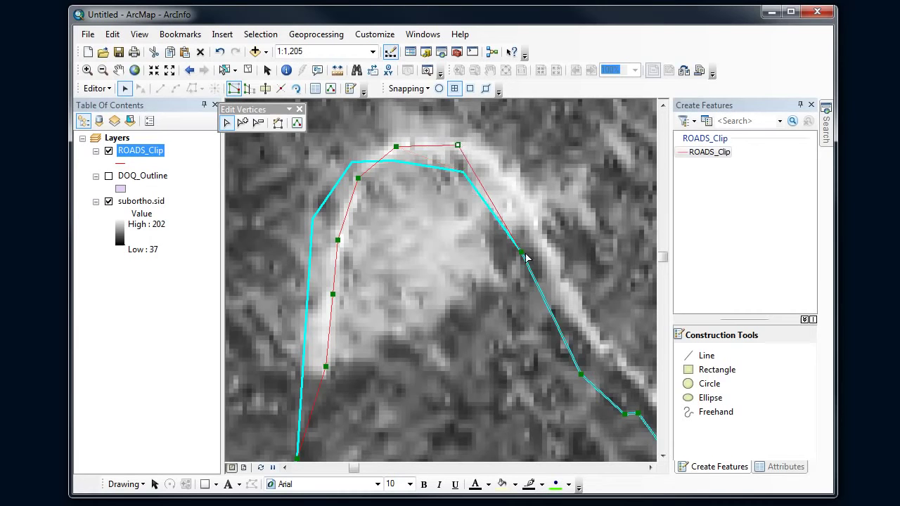
pyautogui.moveTo(521, 250); pyautogui.dragTo(538, 233)
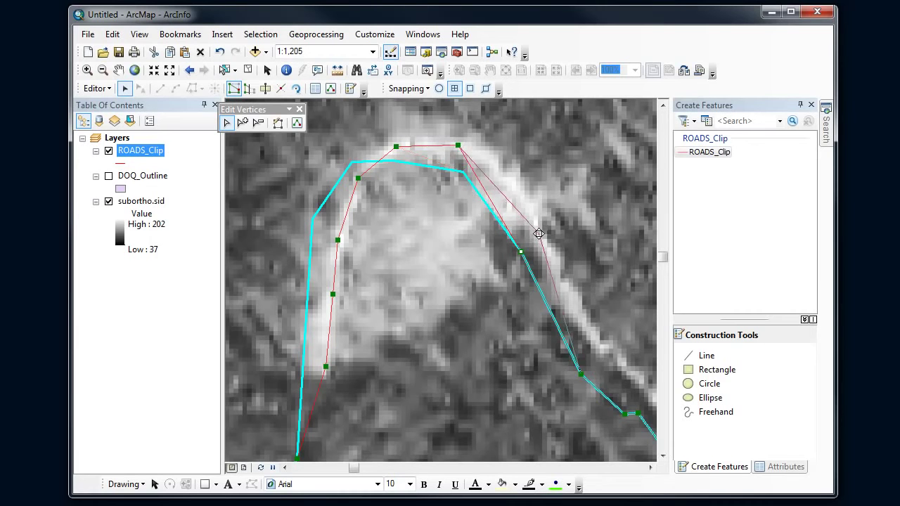
# Step: Insert two vertices on the eastern side, align them and a lower vertex with the road
pyautogui.rightClick(503, 198)
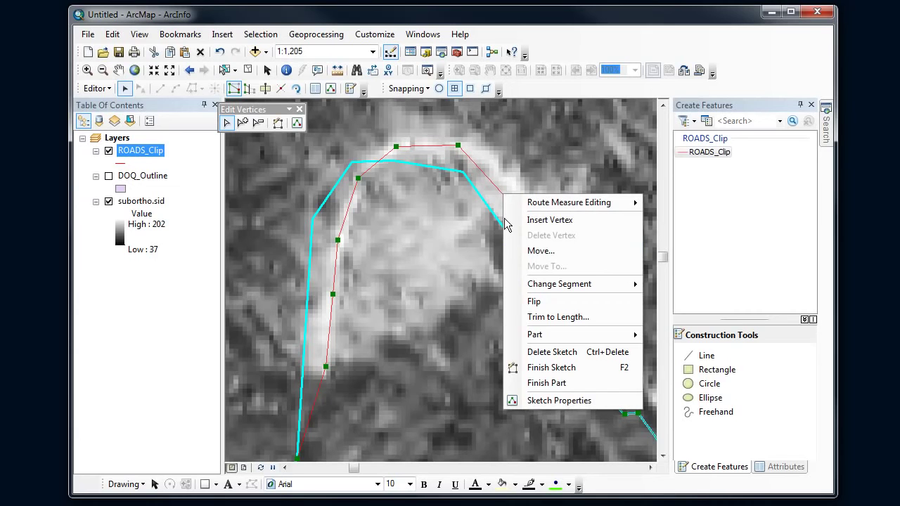
pyautogui.click(535, 218)
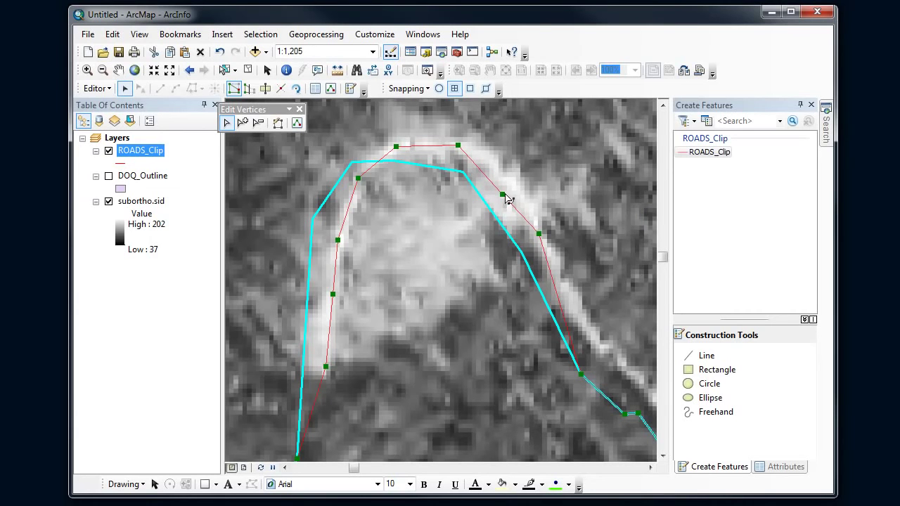
pyautogui.moveTo(502, 194); pyautogui.dragTo(508, 178)
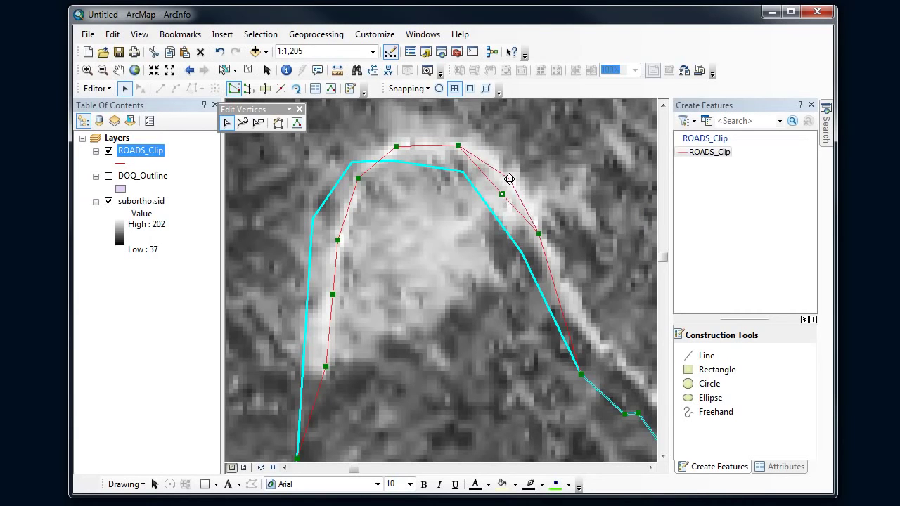
pyautogui.rightClick(562, 307)
pyautogui.click(576, 331)
pyautogui.moveTo(561, 306); pyautogui.dragTo(562, 287)
pyautogui.moveTo(581, 375); pyautogui.dragTo(595, 344)
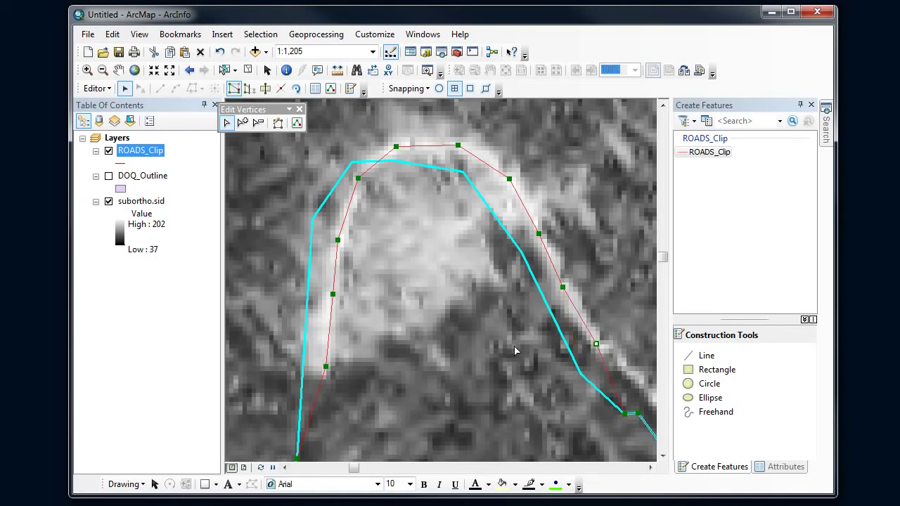
pyautogui.click(118, 70)
pyautogui.moveTo(557, 355)
pyautogui.mouseDown()
pyautogui.moveTo(420, 292)
pyautogui.moveTo(298, 214)
pyautogui.mouseUp()
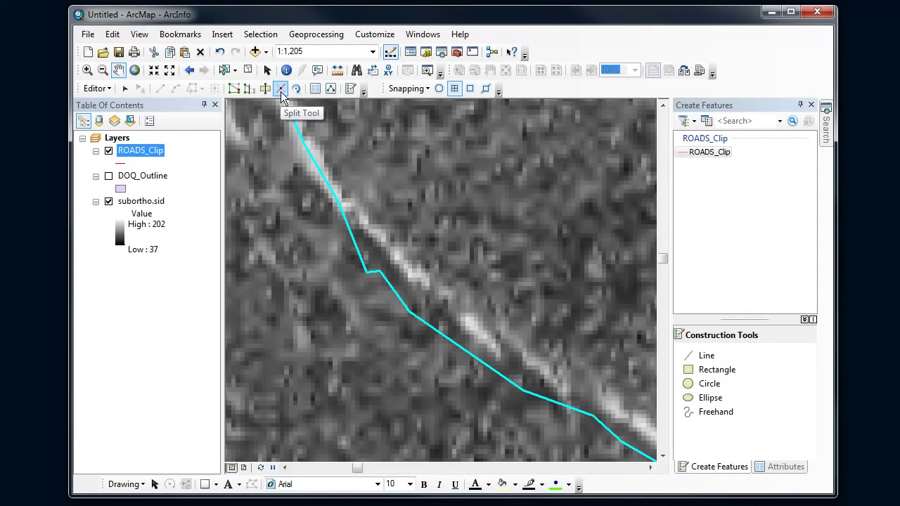
# Step: Split the road line at its kink and drag the upper piece's vertices onto the pale road
pyautogui.click(281, 89)
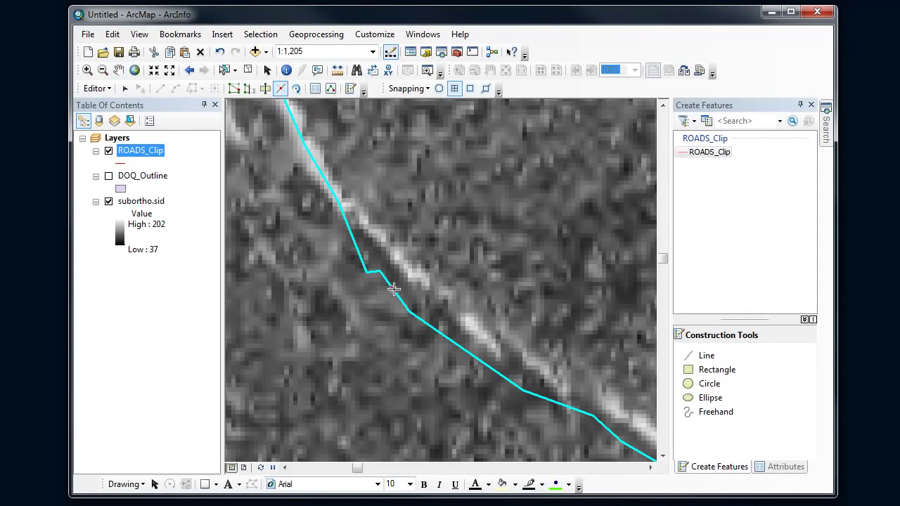
pyautogui.click(393, 289)
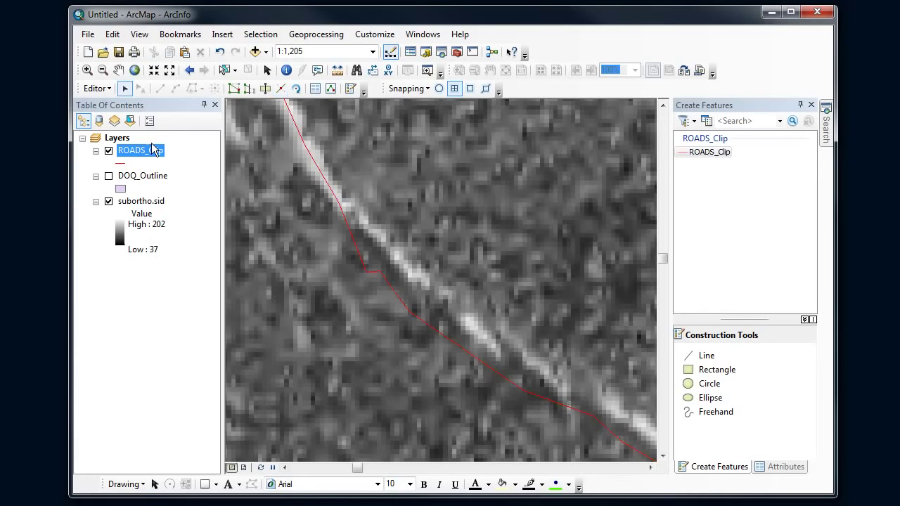
pyautogui.doubleClick(346, 222)
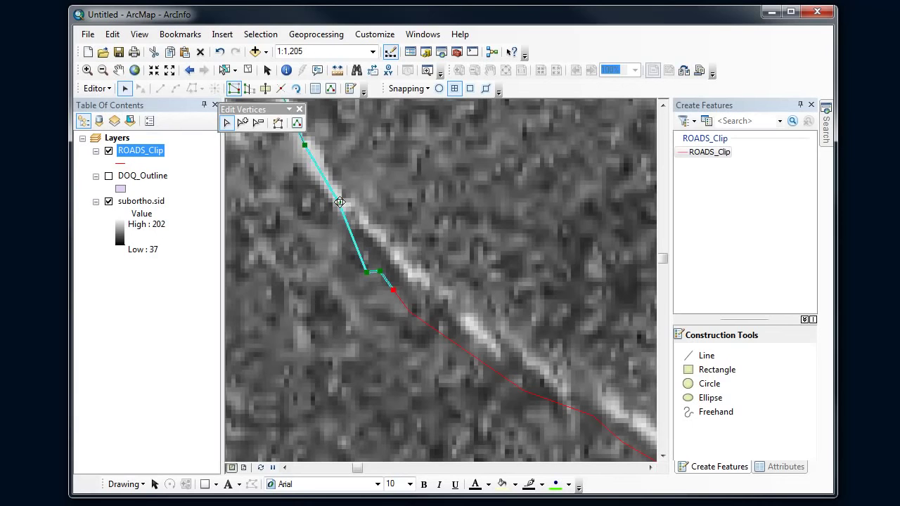
pyautogui.moveTo(340, 202); pyautogui.dragTo(341, 203)
pyautogui.moveTo(367, 264)
pyautogui.mouseDown()
pyautogui.moveTo(379, 238)
pyautogui.moveTo(400, 261)
pyautogui.mouseUp()
# Step: Finish the upper piece's reshape, then sketch a six-vertex ROADS_Clip branch line from its endpoint and delete it
pyautogui.click(488, 223)
pyautogui.click(706, 357)
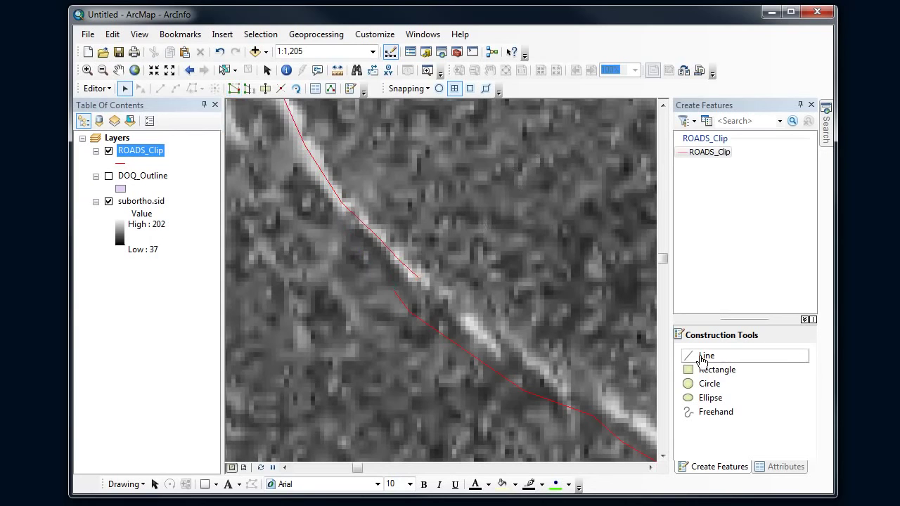
pyautogui.click(706, 357)
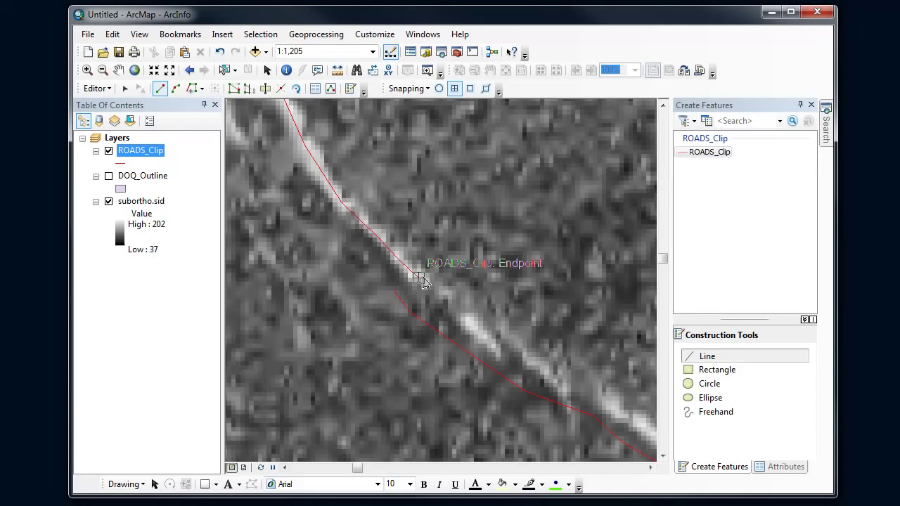
pyautogui.click(419, 278)
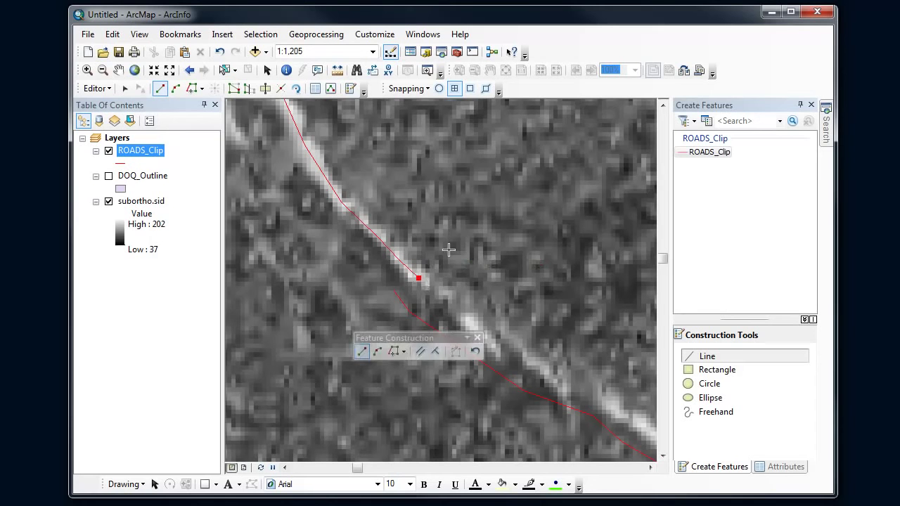
pyautogui.click(451, 250)
pyautogui.click(469, 237)
pyautogui.click(498, 231)
pyautogui.click(529, 222)
pyautogui.click(547, 196)
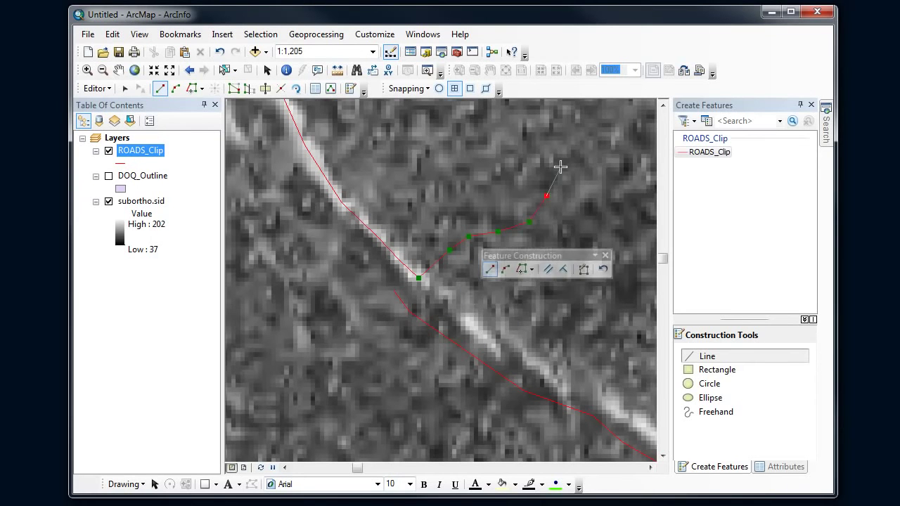
pyautogui.doubleClick(560, 167)
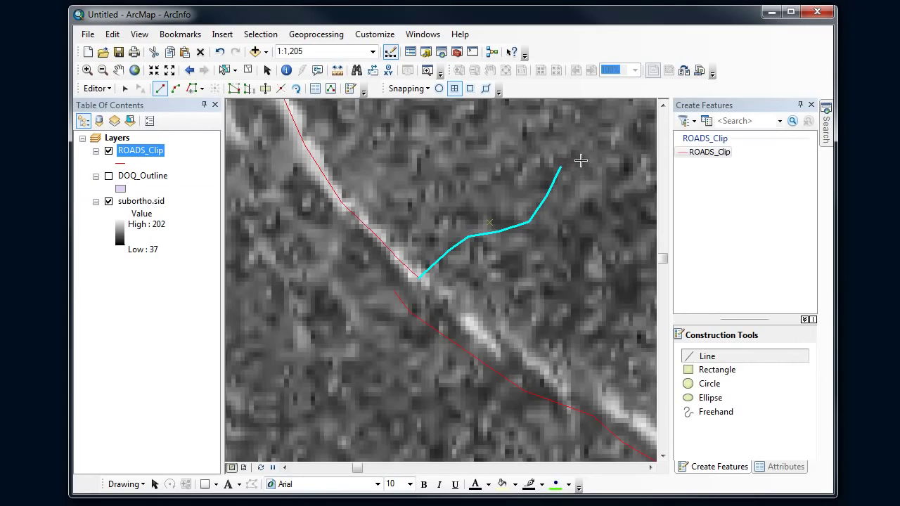
pyautogui.press('Delete')
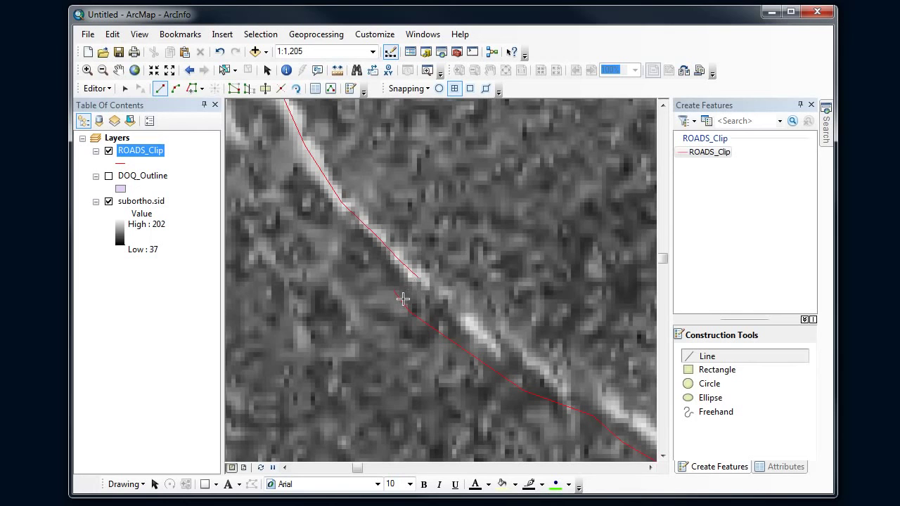
# Step: Snap the lower road piece's end to the upper piece's endpoint and move four vertices onto the road
pyautogui.click(125, 88)
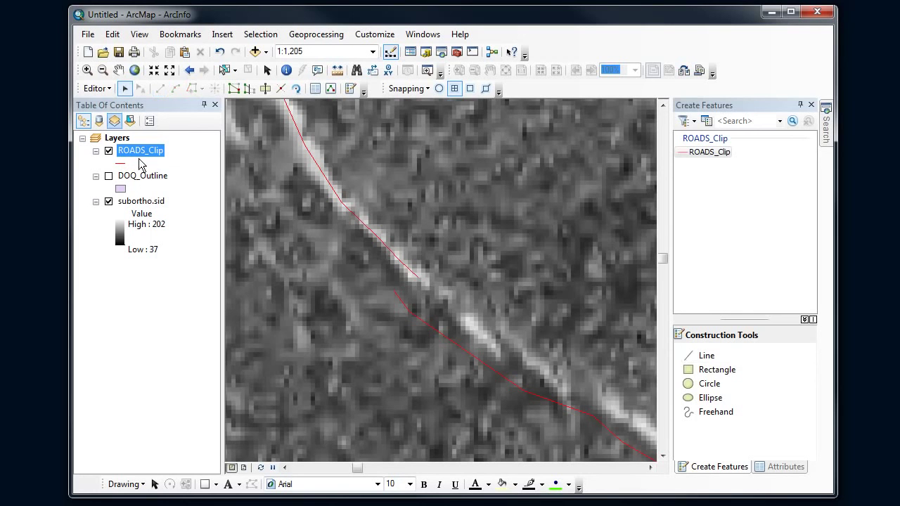
pyautogui.doubleClick(451, 343)
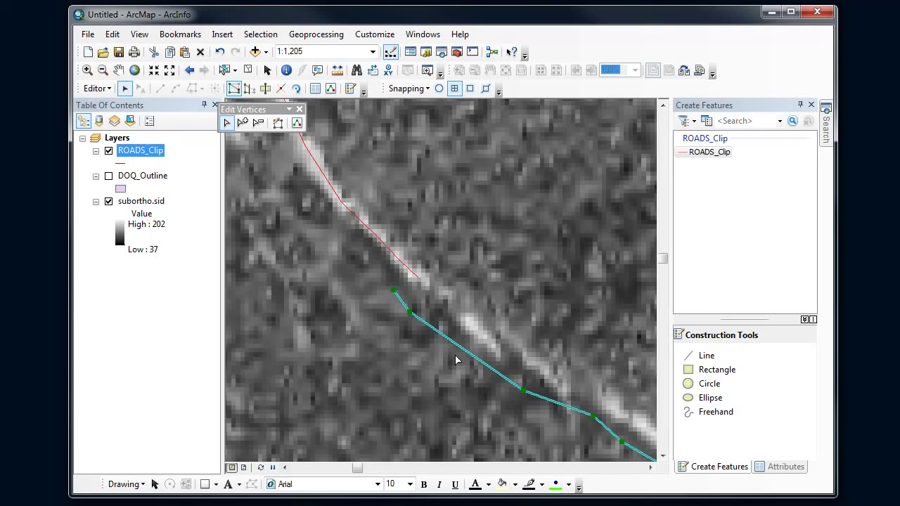
pyautogui.moveTo(393, 290); pyautogui.dragTo(417, 283)
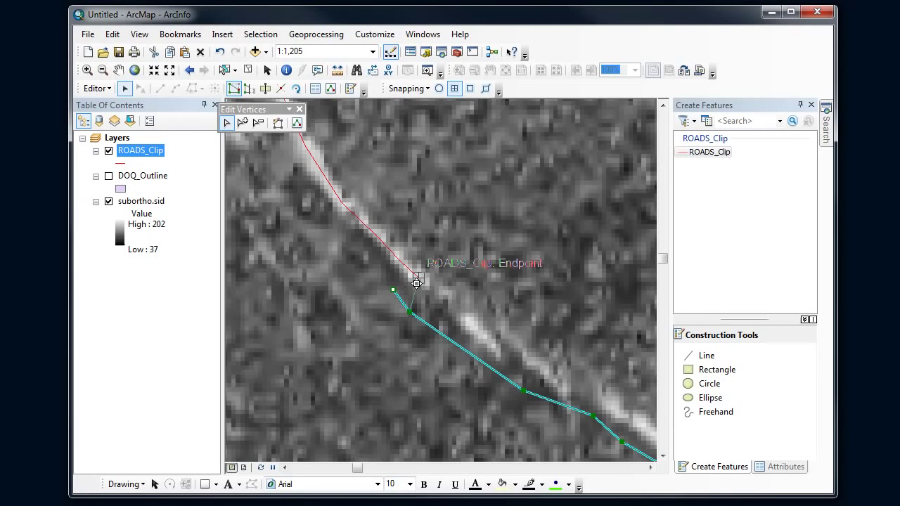
pyautogui.moveTo(417, 283); pyautogui.dragTo(417, 279)
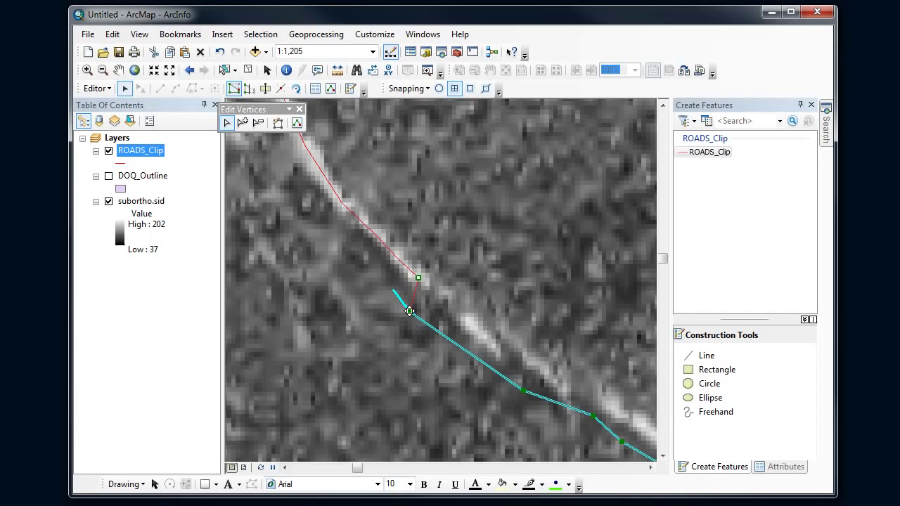
pyautogui.moveTo(410, 312); pyautogui.dragTo(451, 305)
pyautogui.moveTo(524, 391); pyautogui.dragTo(532, 364)
pyautogui.moveTo(594, 415); pyautogui.dragTo(608, 399)
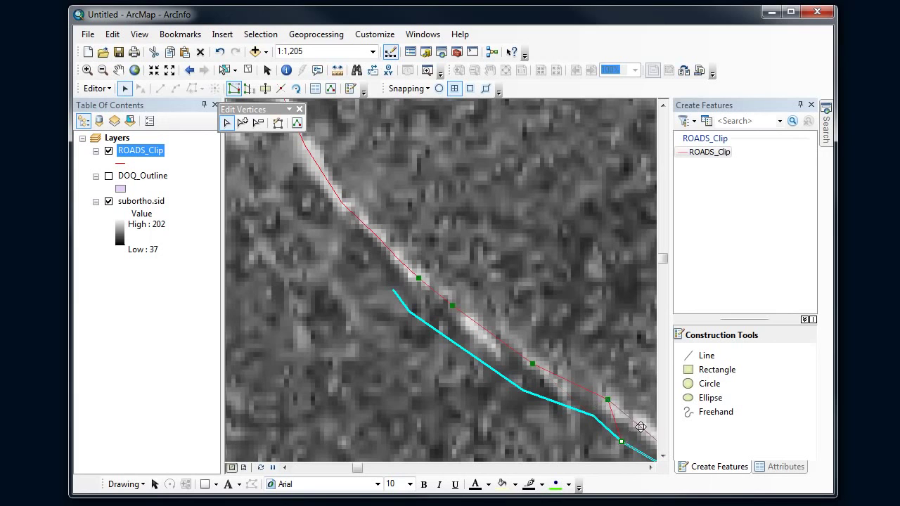
pyautogui.moveTo(640, 427); pyautogui.dragTo(640, 425)
pyautogui.rightClick(463, 319)
pyautogui.click(492, 338)
pyautogui.rightClick(462, 319)
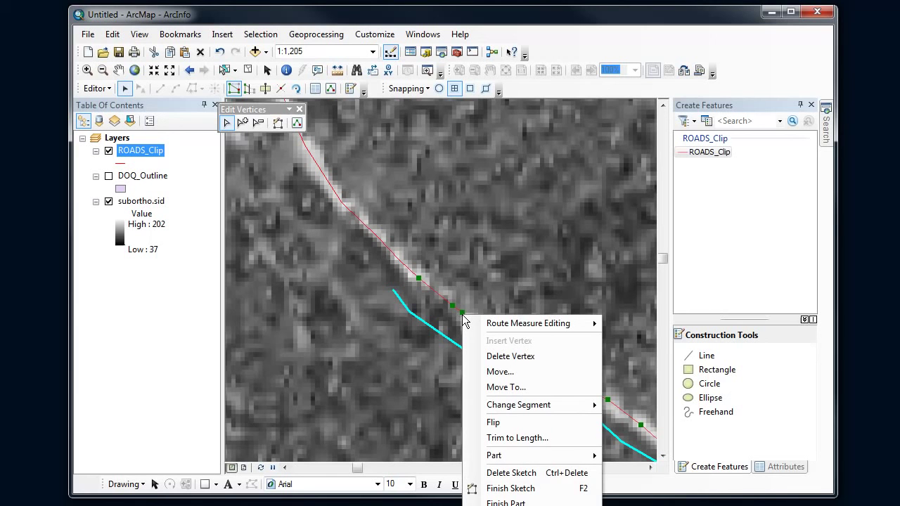
pyautogui.click(502, 357)
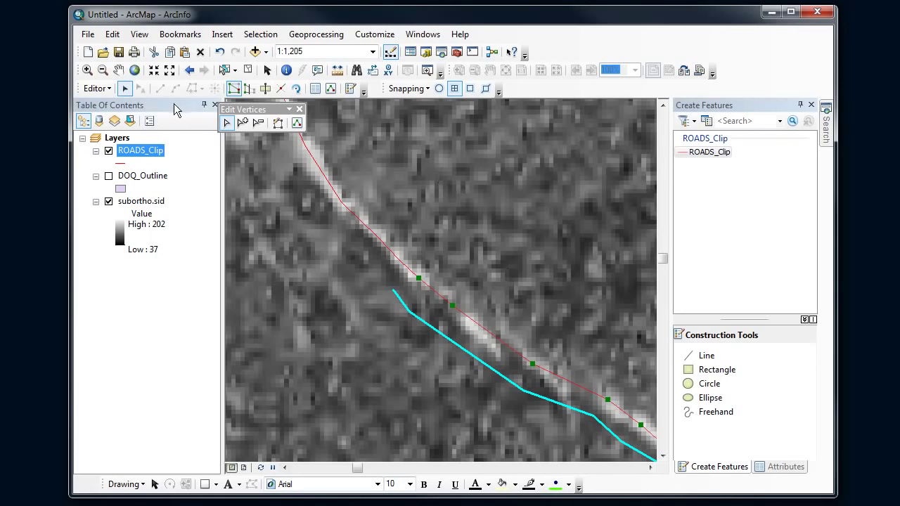
# Step: Set the upper road piece's TYPE attribute to Gravel
pyautogui.click(320, 170)
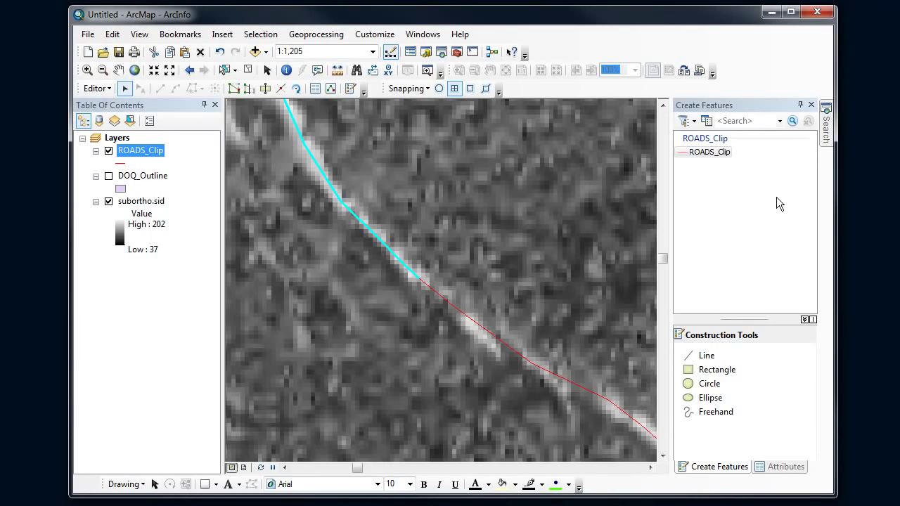
pyautogui.click(773, 468)
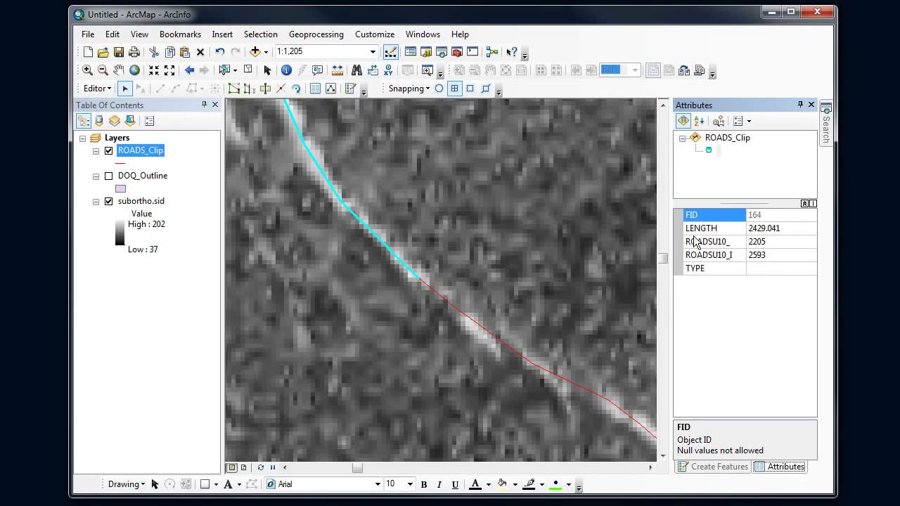
pyautogui.click(769, 242)
pyautogui.click(768, 270)
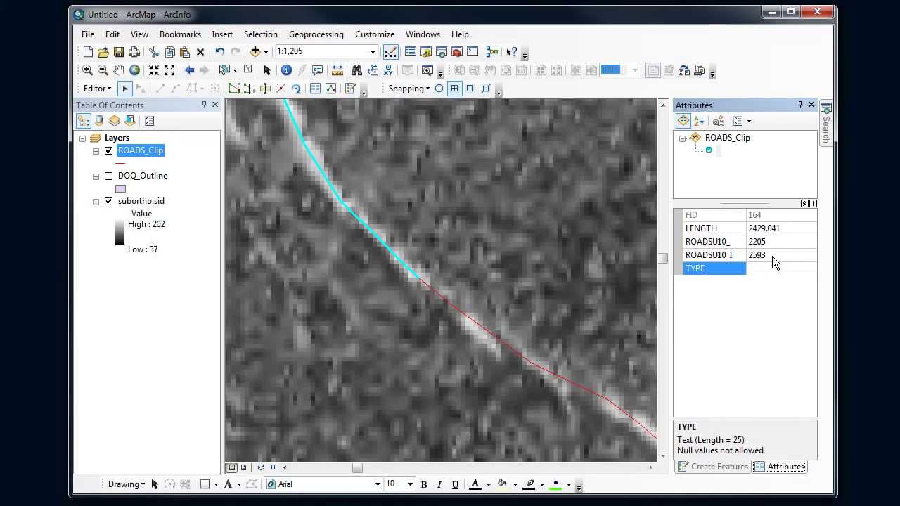
pyautogui.write('Gravel')
pyautogui.press('Return')
# Step: Set the lower road piece's TYPE attribute to Paved
pyautogui.click(494, 334)
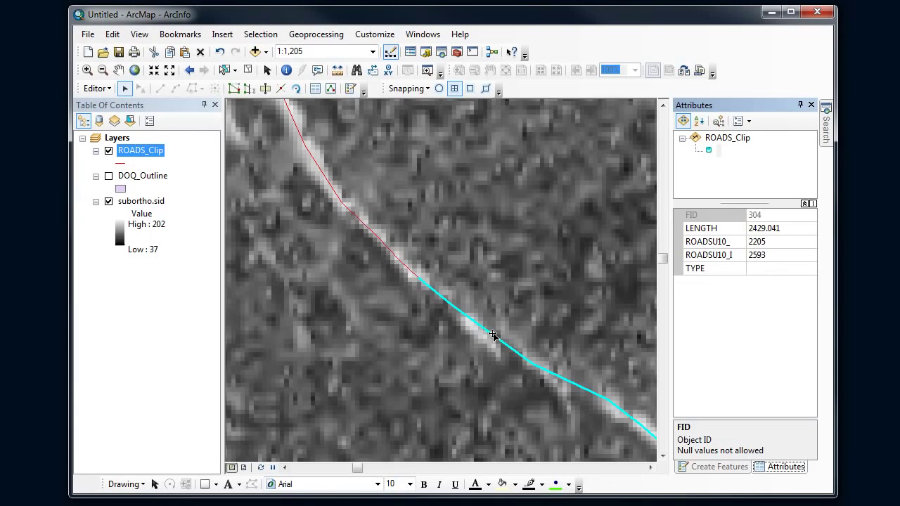
pyautogui.click(764, 268)
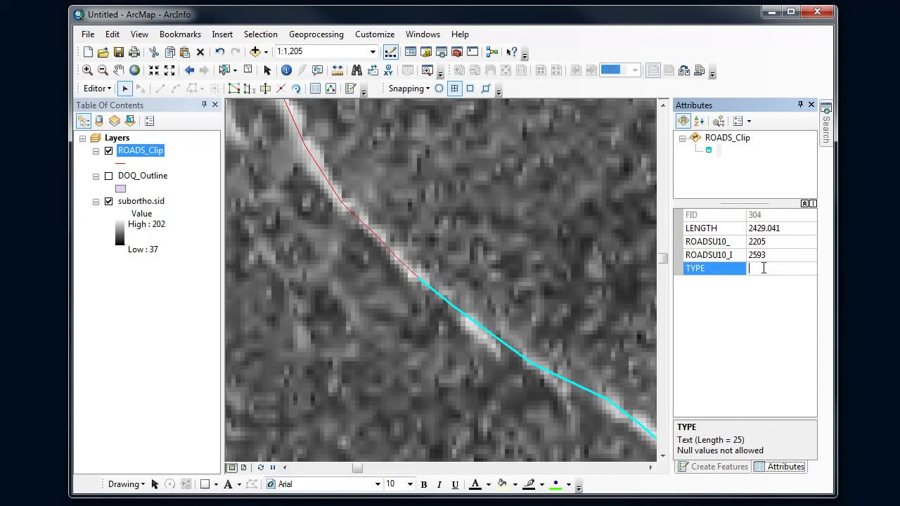
pyautogui.write('Paved')
pyautogui.press('Return')
pyautogui.click(704, 469)
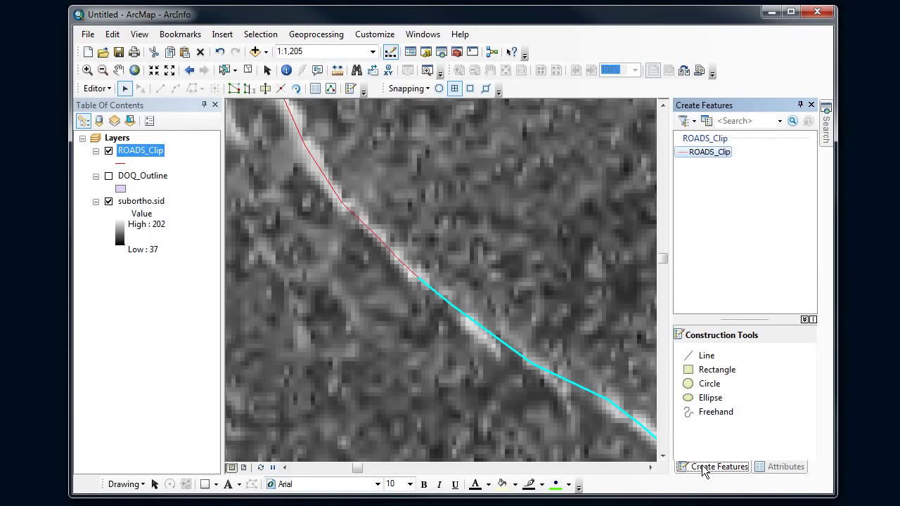